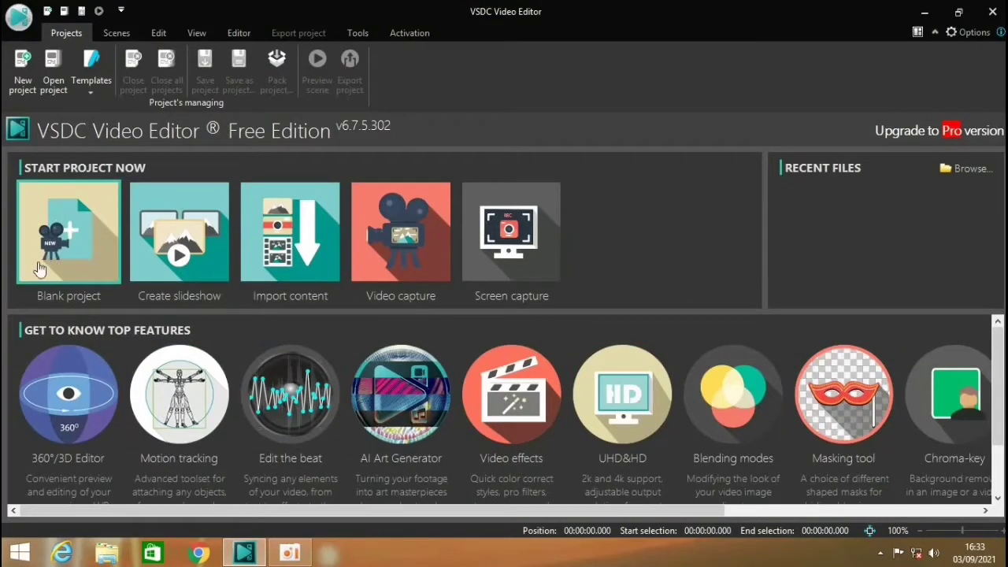
Step: Create a blank project titled Project 1 at HD 1280x720 resolution and 30 fps
left_click(55, 246)
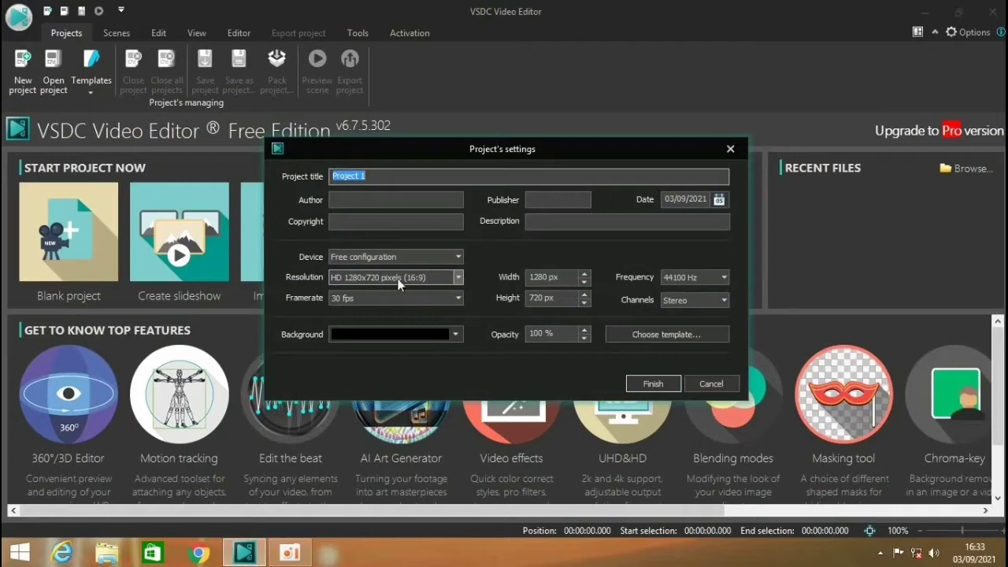
left_click(653, 387)
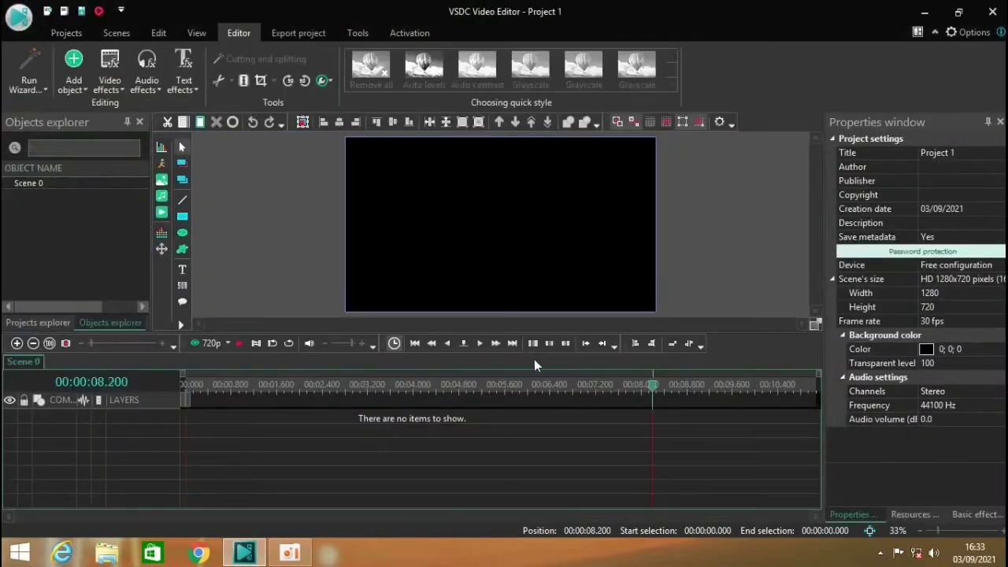
Step: Add the Cube_Transitions green-screen video from the desktop to the timeline and move it to start at 00:00:00.000
left_click(923, 11)
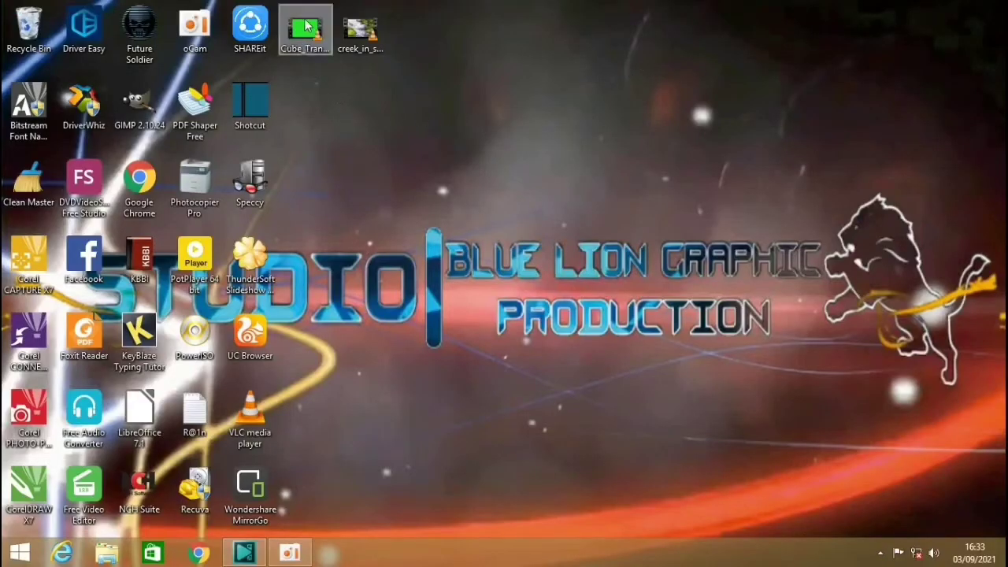
left_click_drag(305, 32, 263, 465)
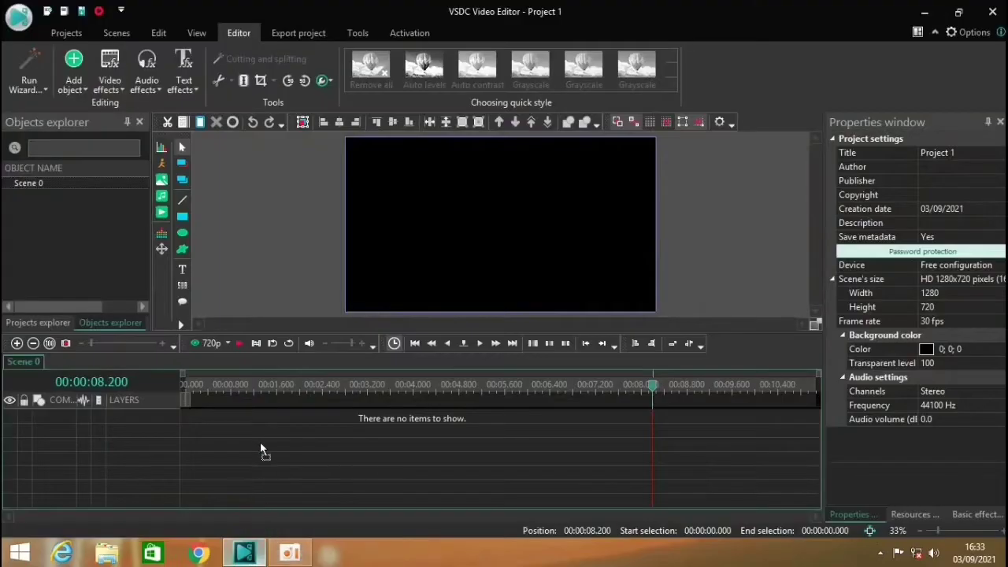
left_click_drag(245, 420, 245, 421)
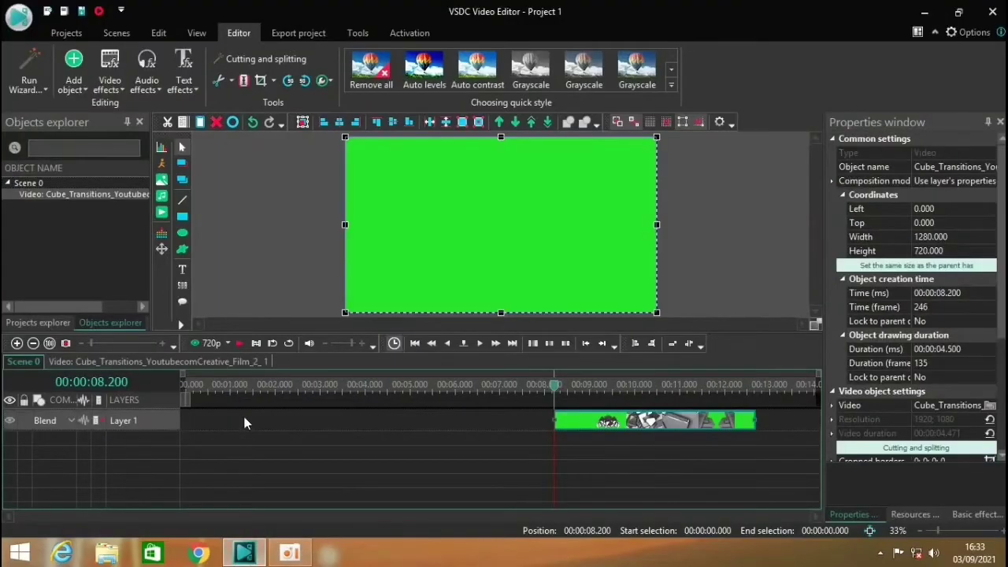
left_click_drag(563, 423, 189, 429)
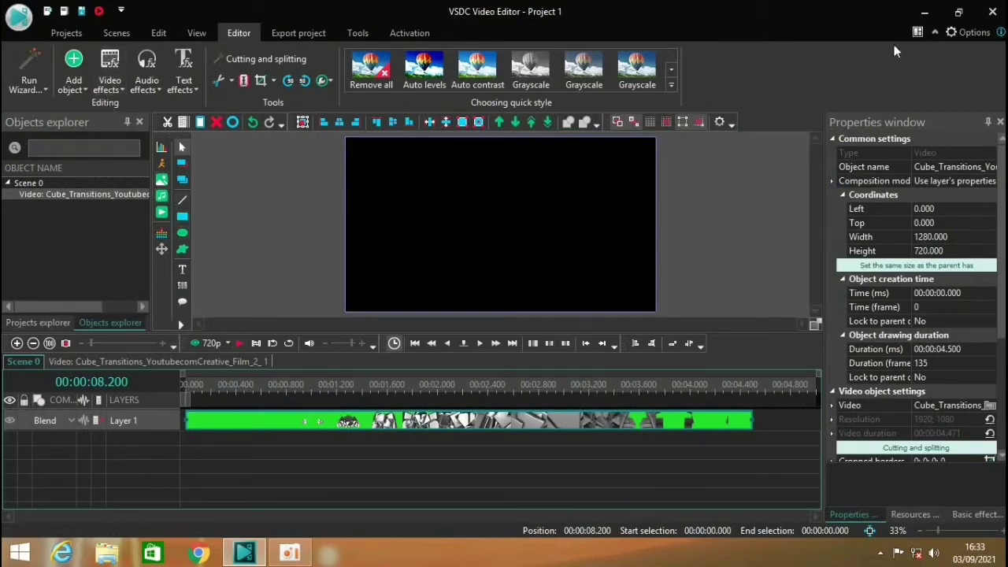
Step: Preview creek_in_slowmotion1.mp4 from the desktop in VLC media player, dismissing the privacy notice, and close the player
left_click(921, 11)
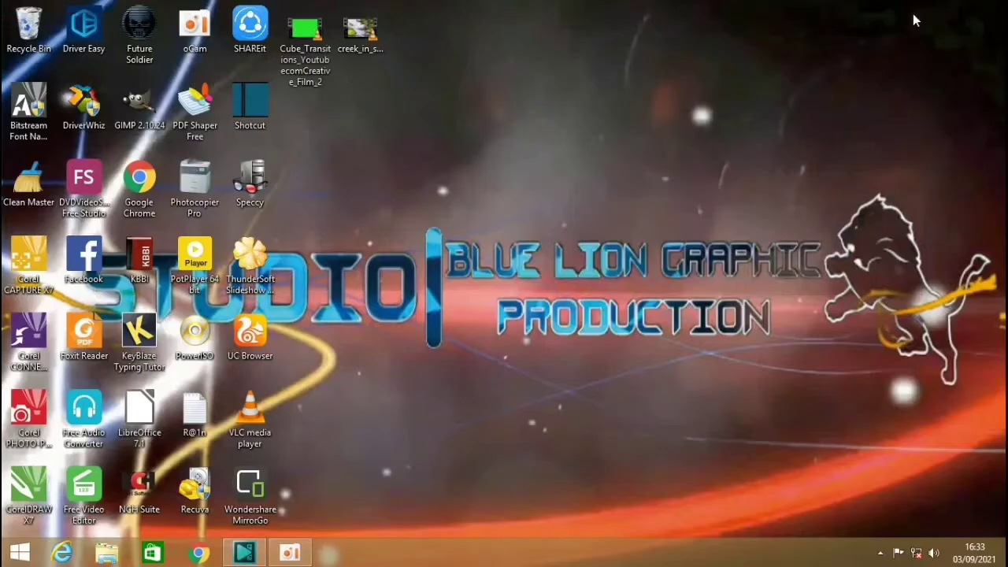
double_click(362, 31)
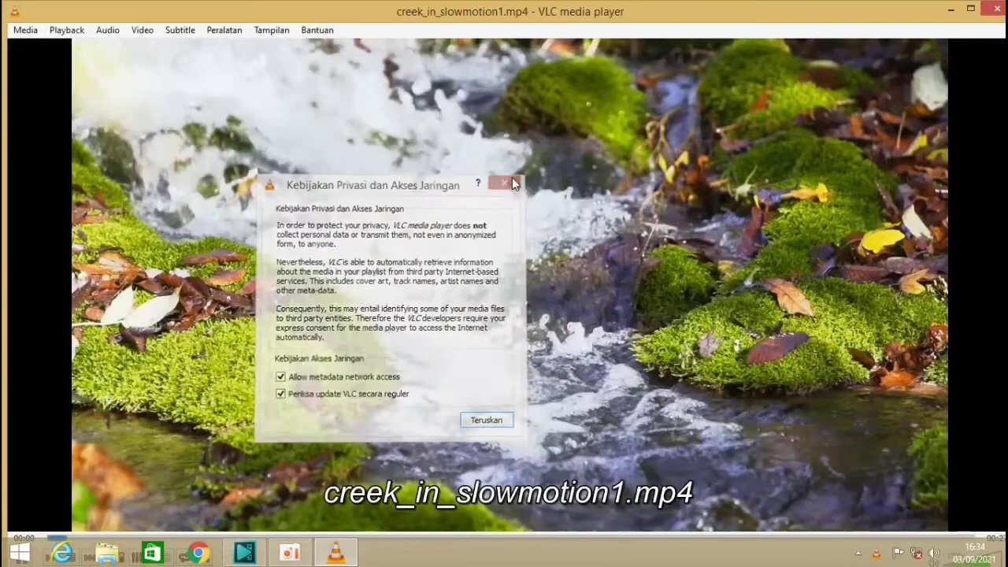
left_click(511, 180)
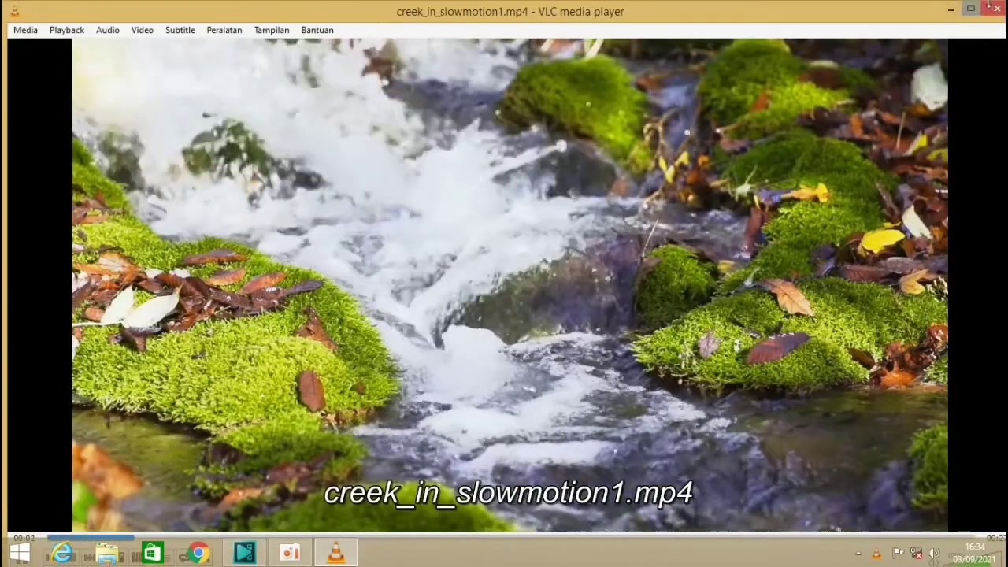
key("alt+F4")
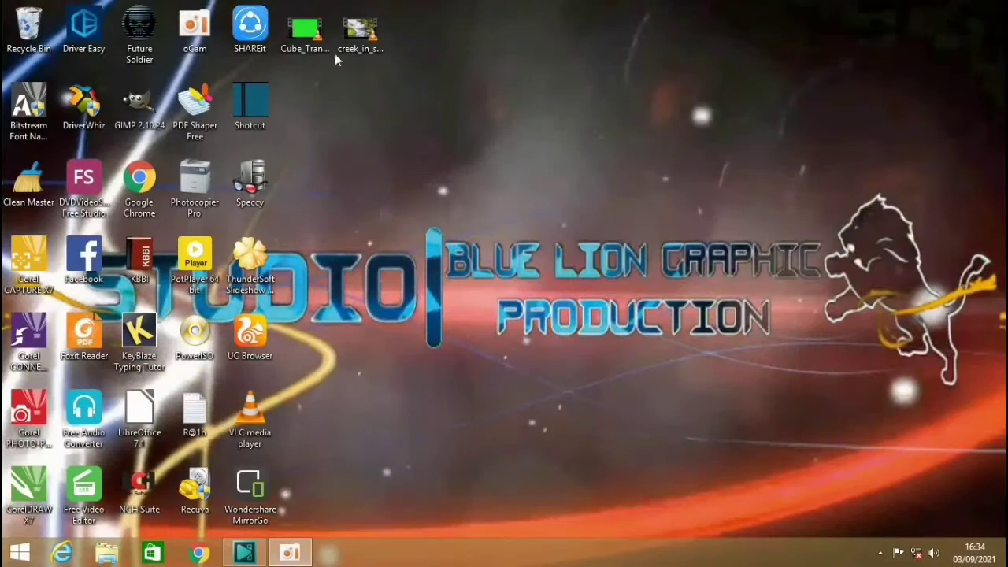
left_click(358, 35)
key("Return")
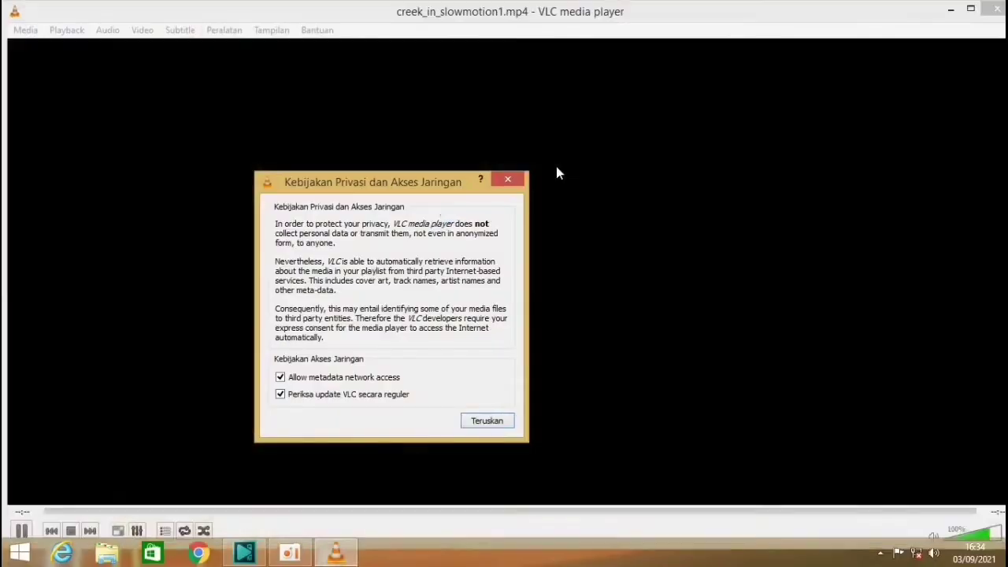
left_click(512, 185)
double_click(830, 180)
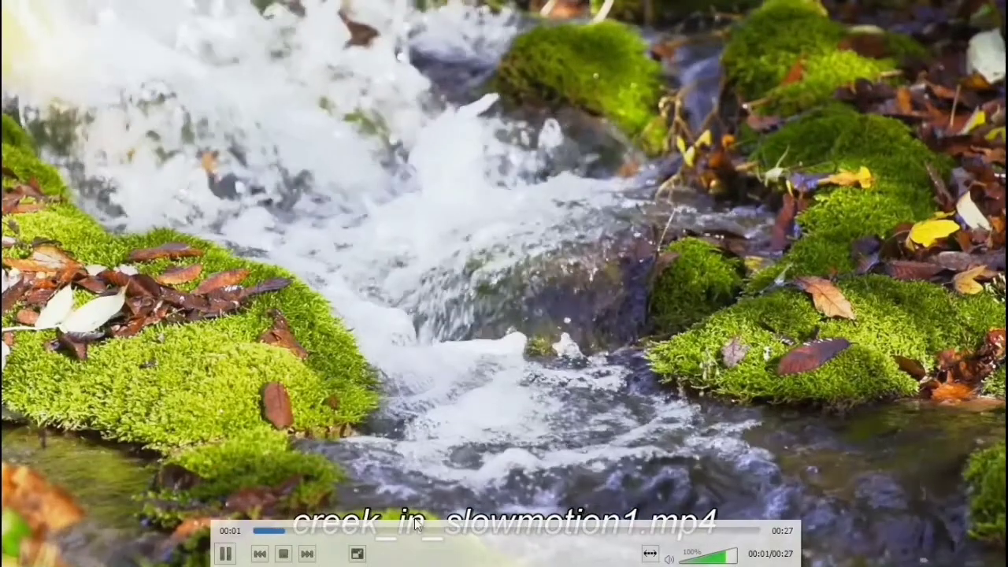
double_click(830, 180)
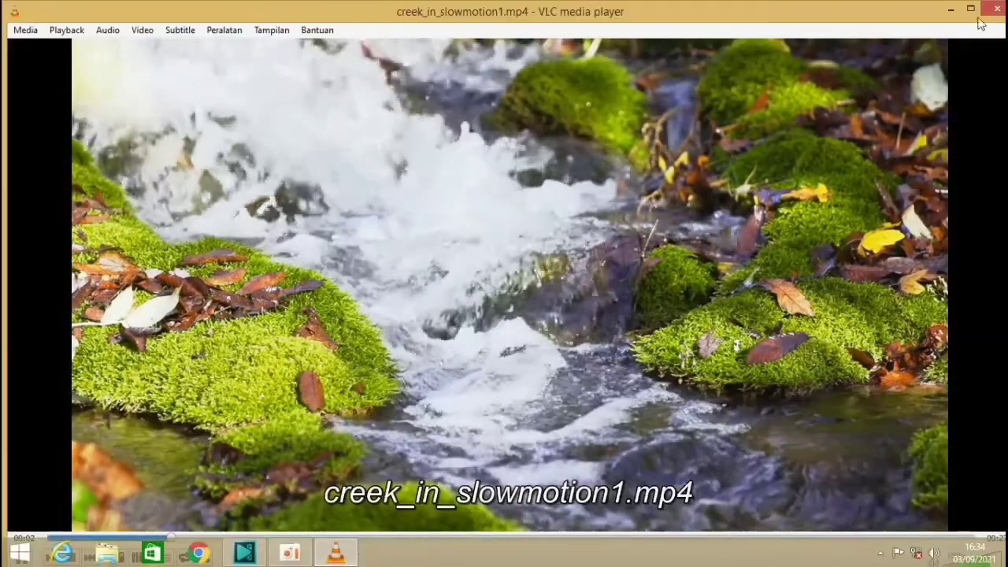
left_click(996, 8)
Step: Add the creek_in_slowmotion1 video from the desktop to the timeline on its own layer beneath the cube transition clip
left_click_drag(364, 50, 250, 556)
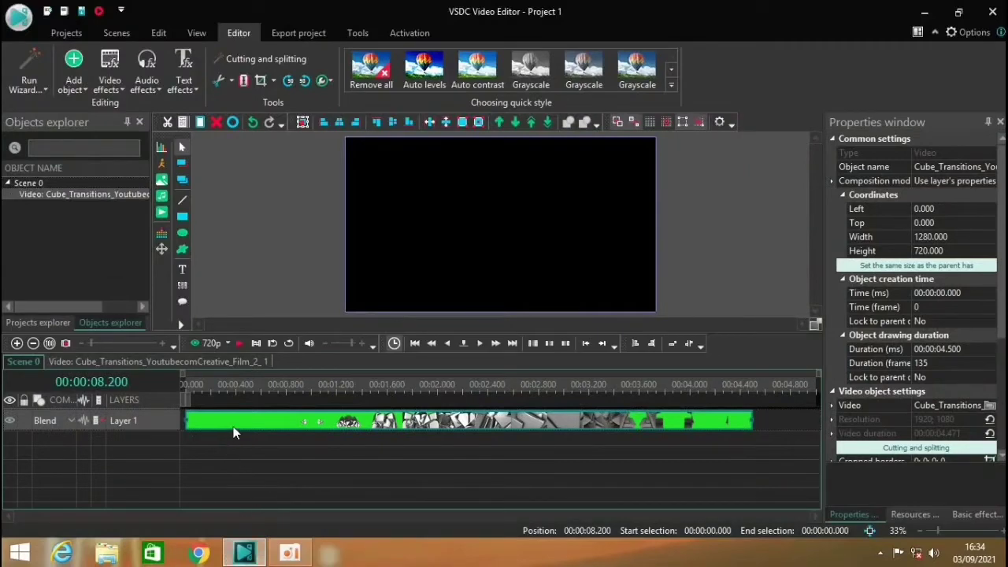
left_click_drag(245, 412, 251, 416)
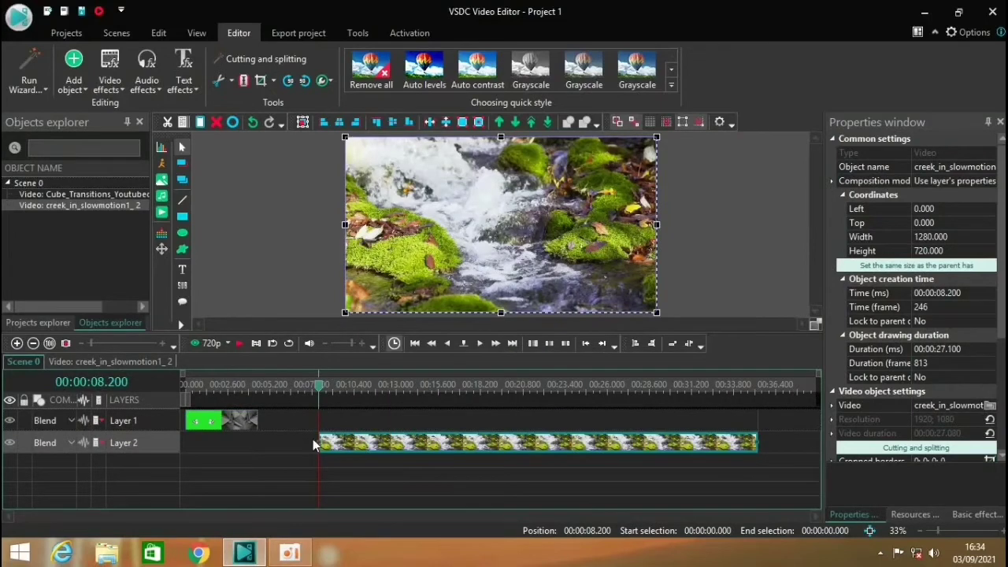
double_click(208, 425)
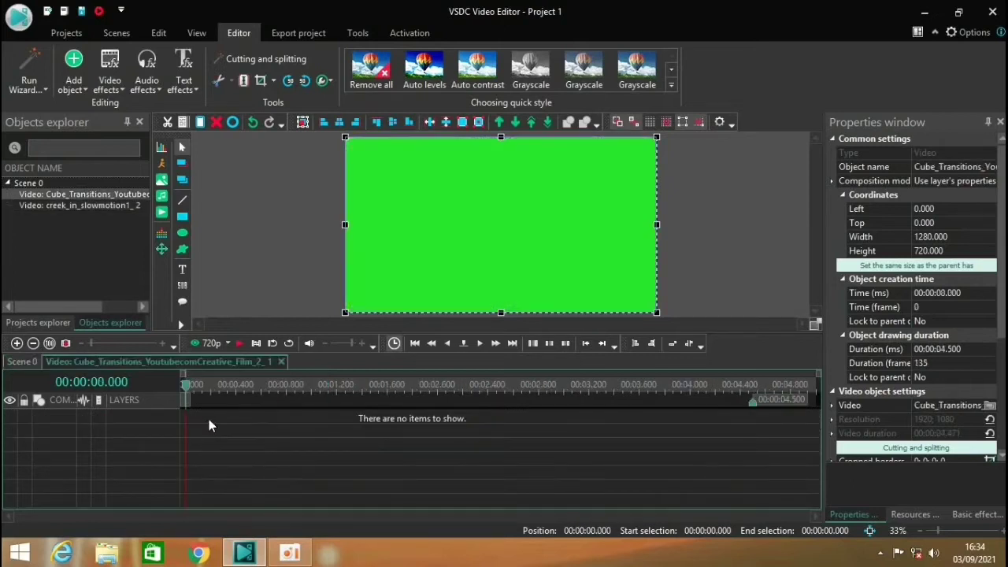
left_click(280, 361)
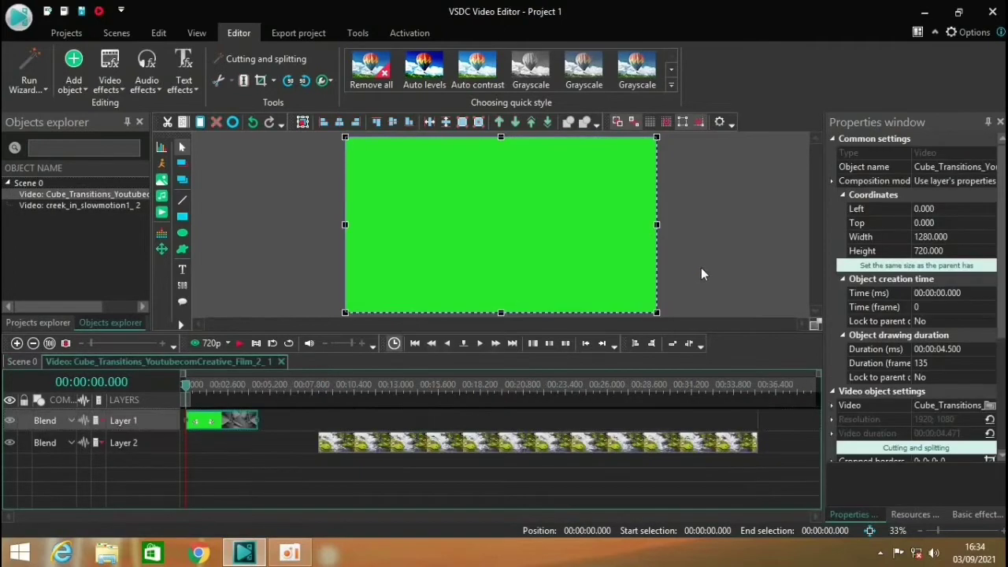
Step: Apply the Background remover transparency effect to the cube transition clip for the whole parent duration and return to the scene timeline
mouse_move(205, 423)
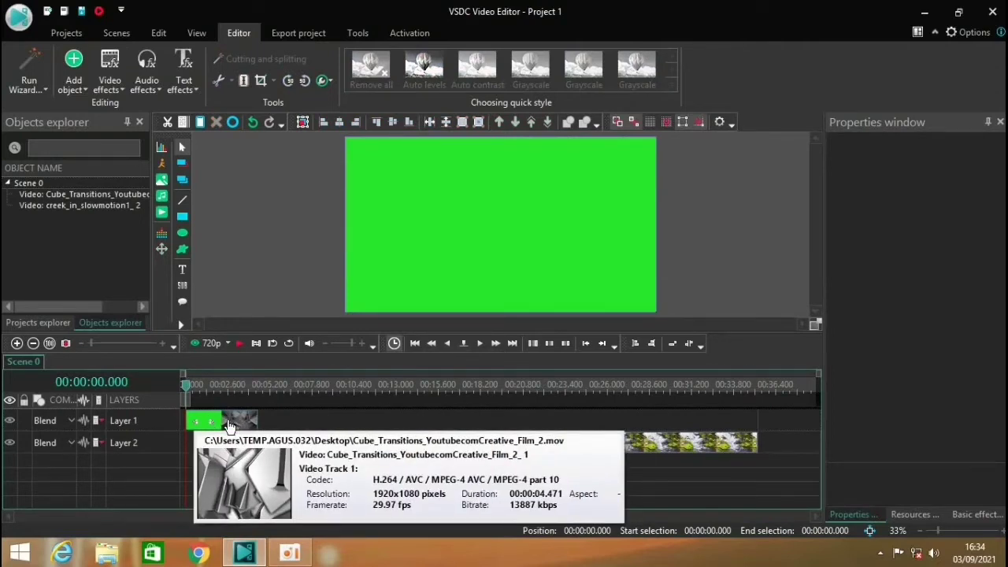
left_click(229, 426)
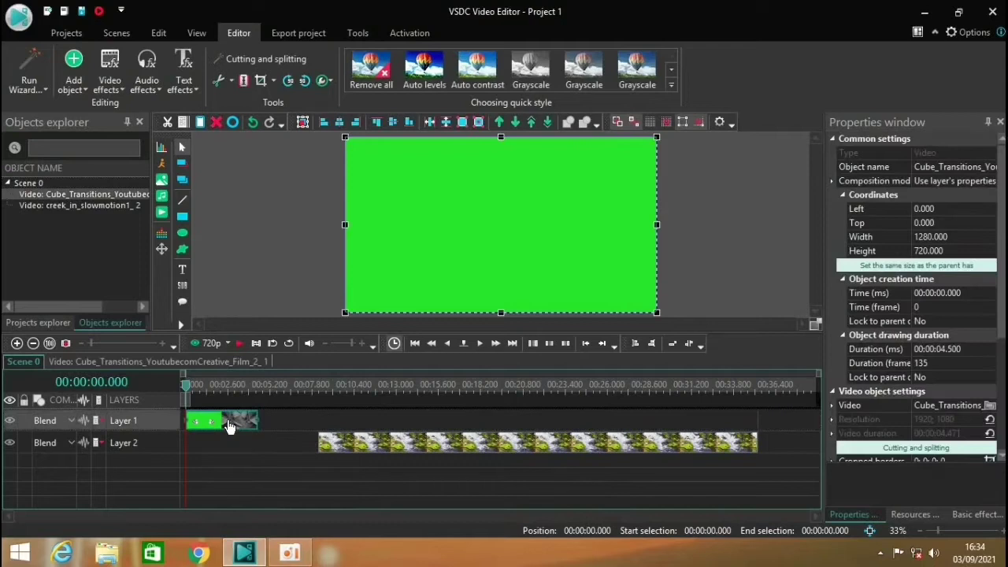
left_click(108, 91)
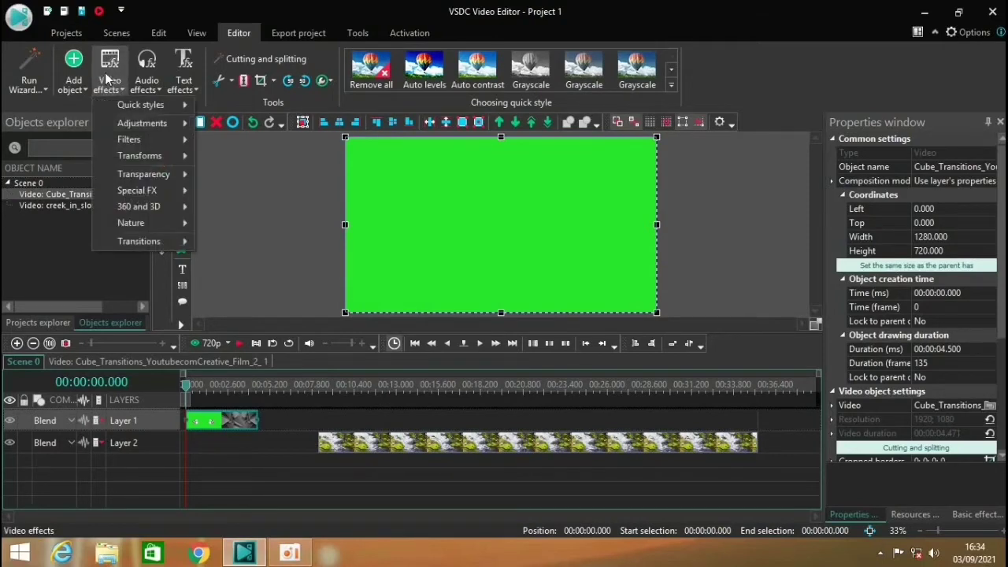
mouse_move(134, 183)
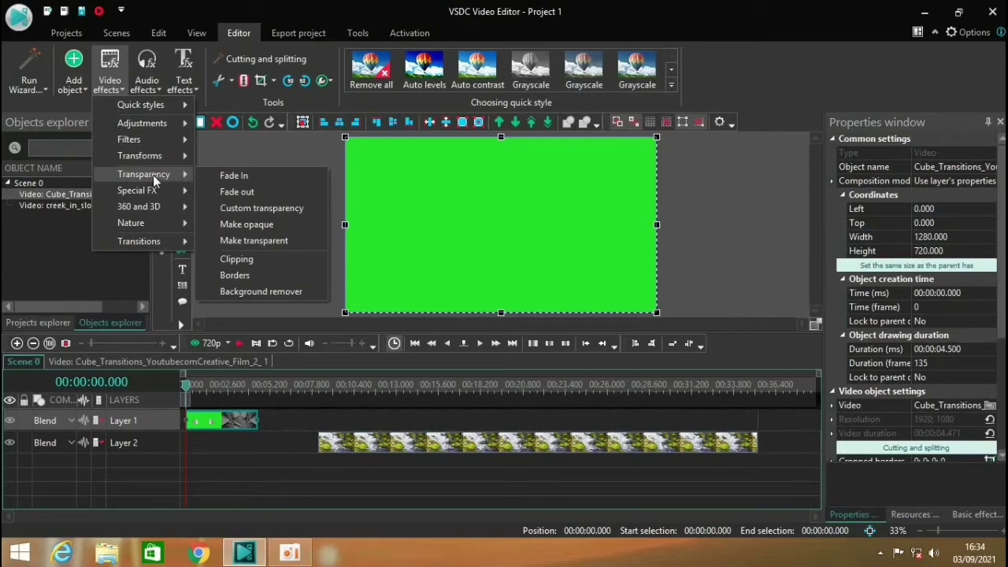
left_click(265, 292)
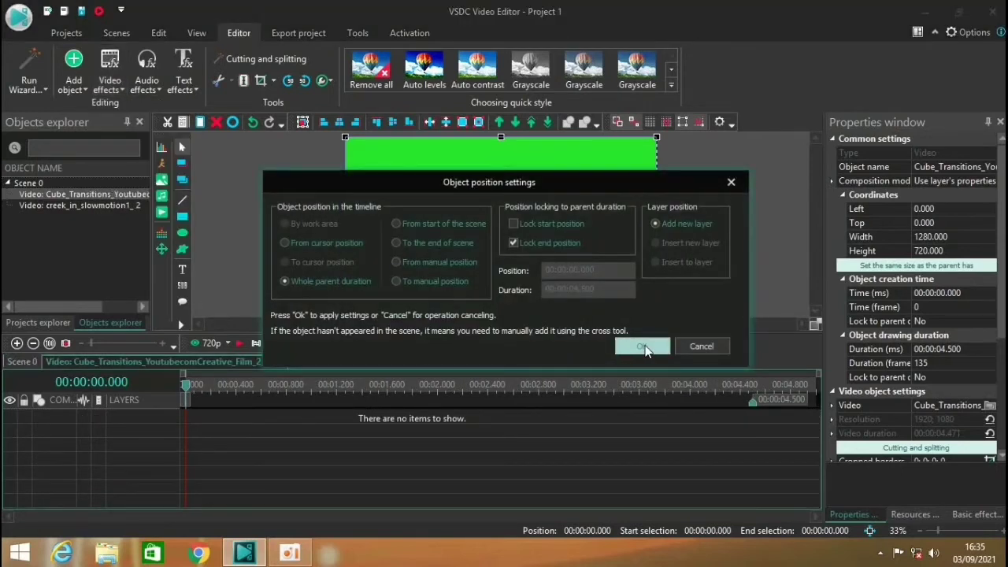
left_click(644, 348)
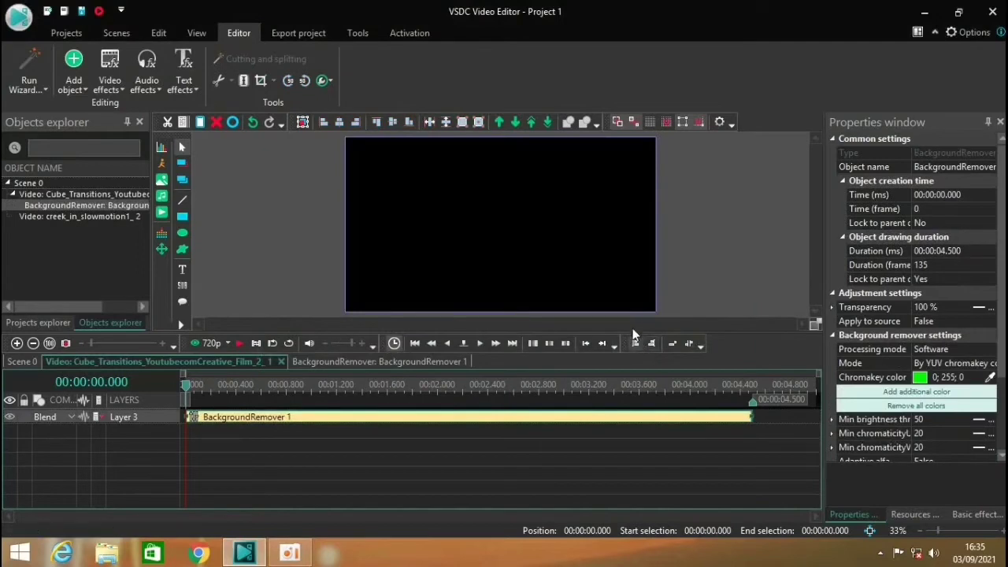
double_click(695, 207)
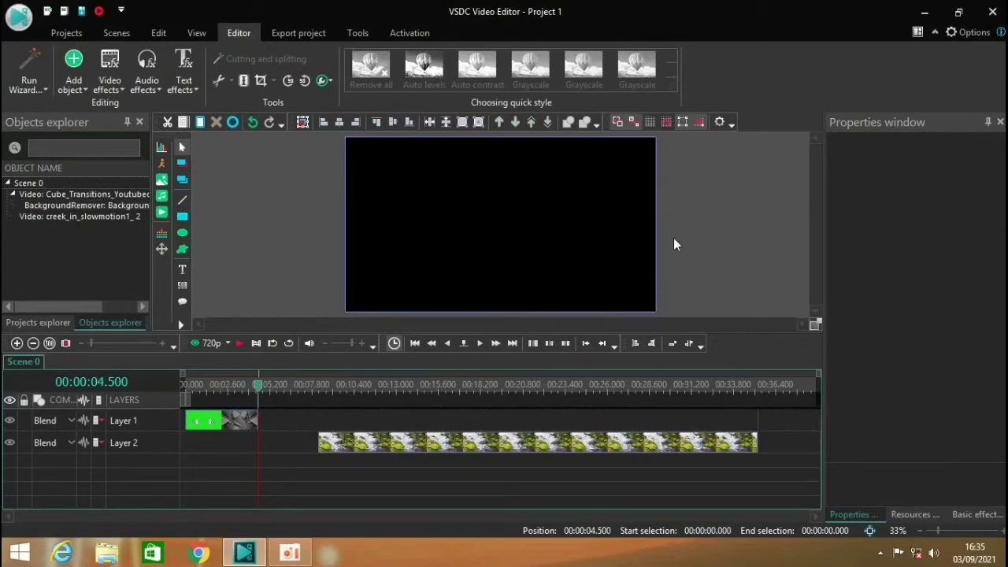
Step: Move the creek clip on Layer 2 to start at 00:00:00.000, beneath the cube transition clip
double_click(553, 446)
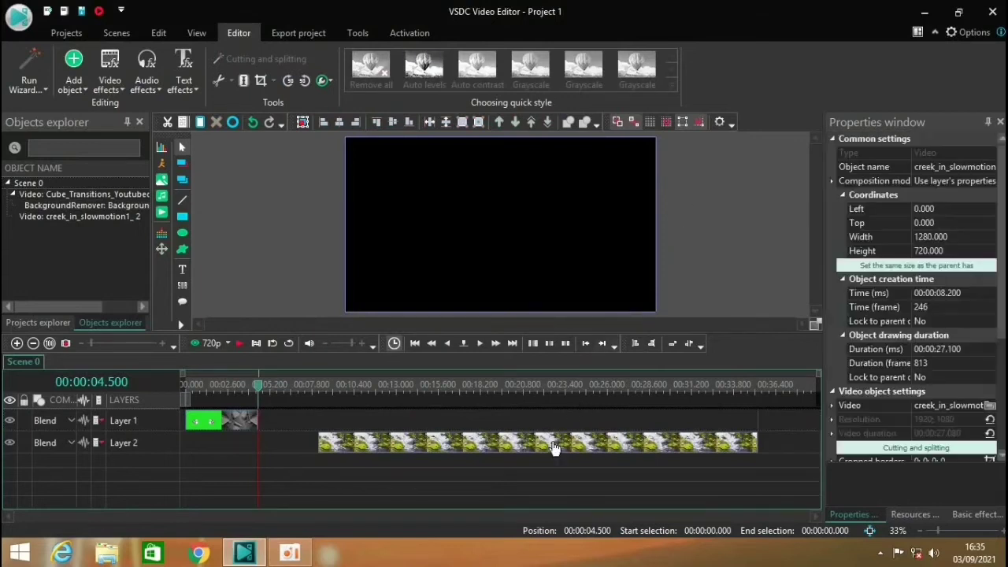
double_click(702, 271)
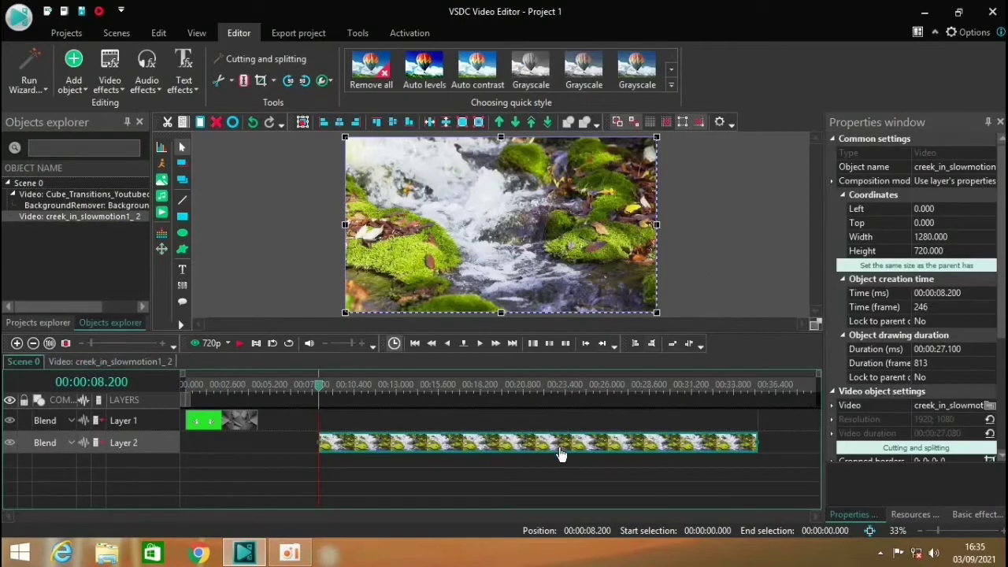
left_click_drag(564, 454, 415, 446)
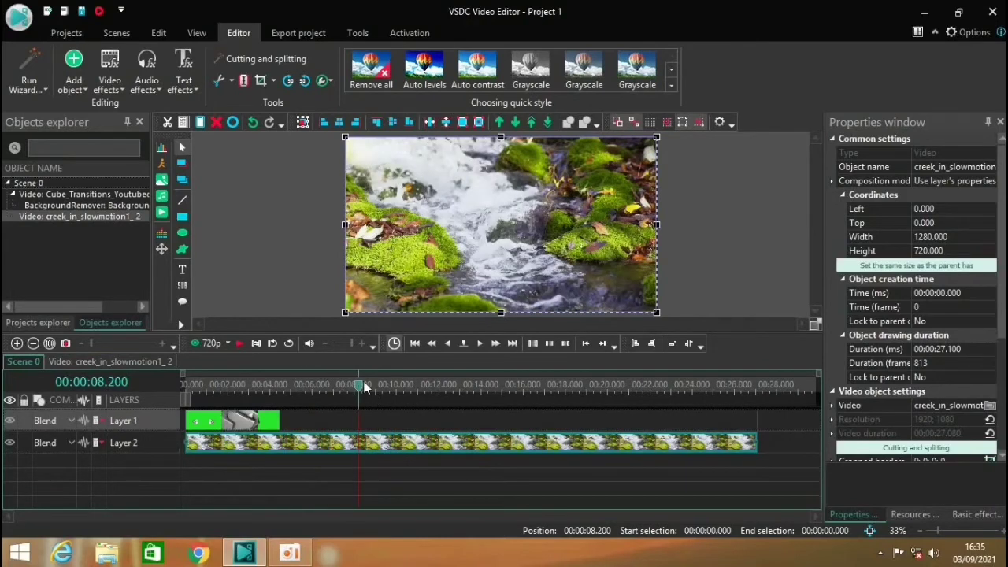
Step: Sample the green backdrop at 00:00:00.833 as the Background remover's chromakey color and check the keyed cubes over the creek up to 00:00:01.933
mouse_move(359, 392)
left_mouse_down()
mouse_move(322, 391)
mouse_move(355, 392)
left_mouse_up()
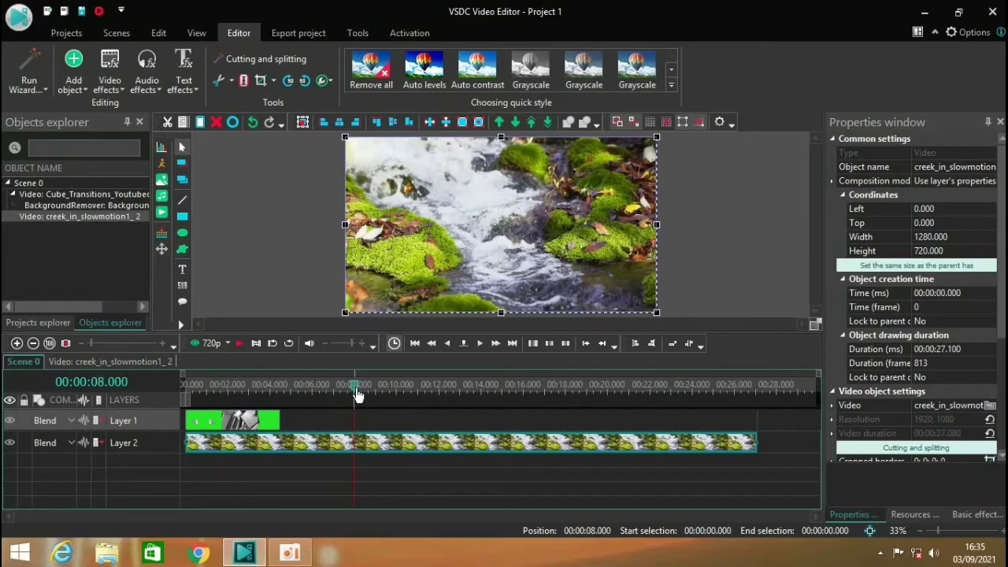
left_click_drag(355, 392, 229, 395)
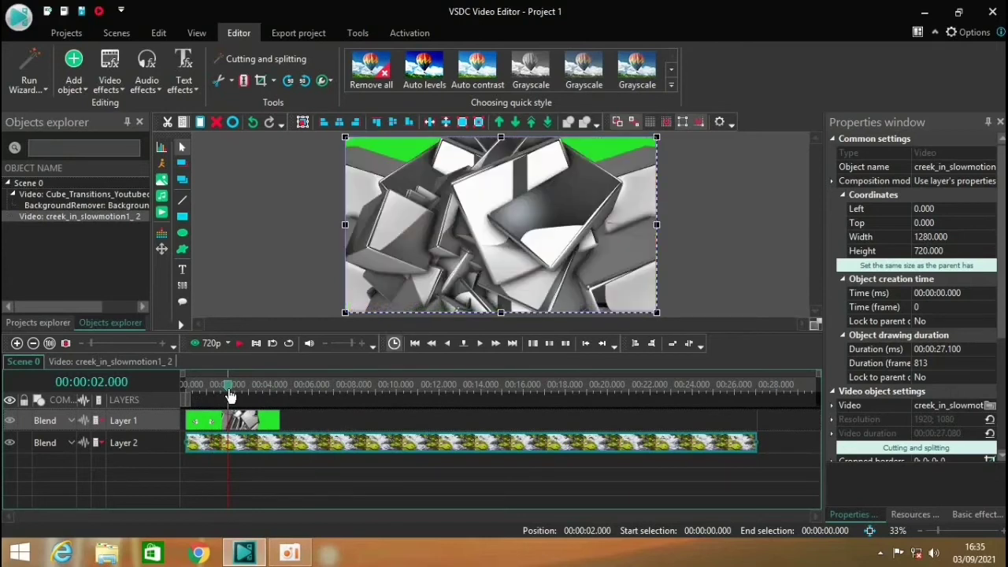
left_click_drag(229, 396, 205, 390)
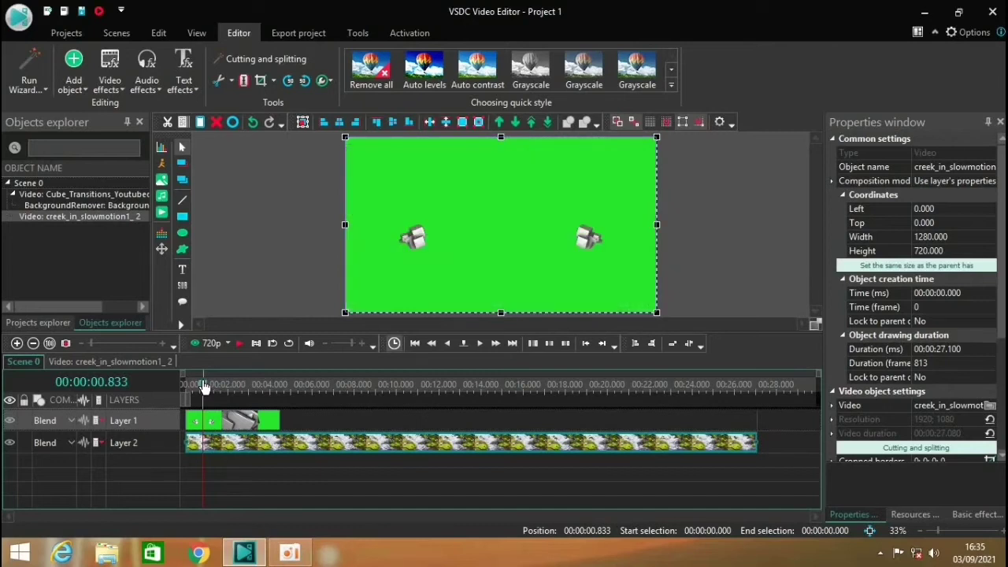
left_click(236, 423)
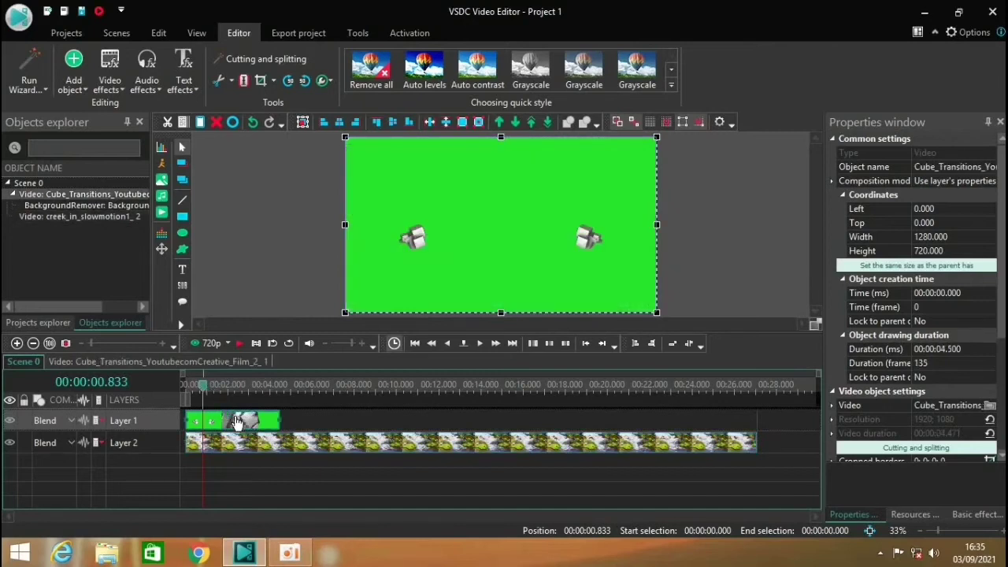
double_click(236, 423)
left_click(236, 418)
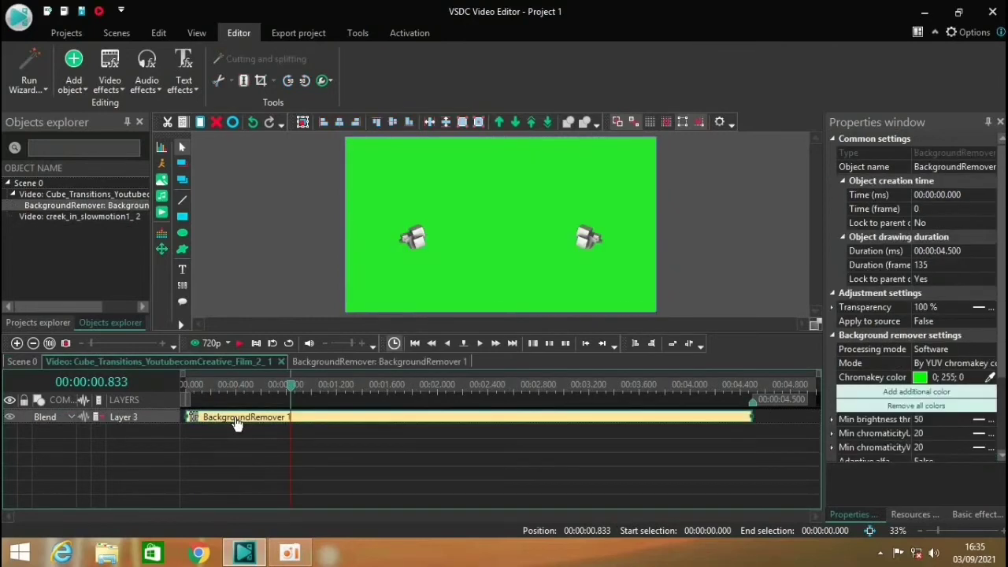
left_click(980, 378)
left_click(989, 378)
left_click(597, 208)
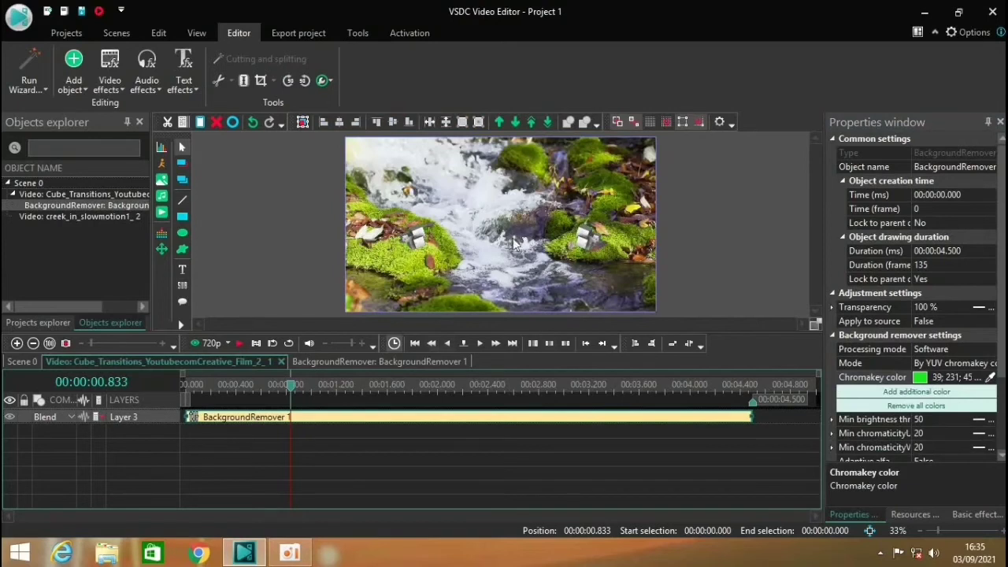
double_click(708, 252)
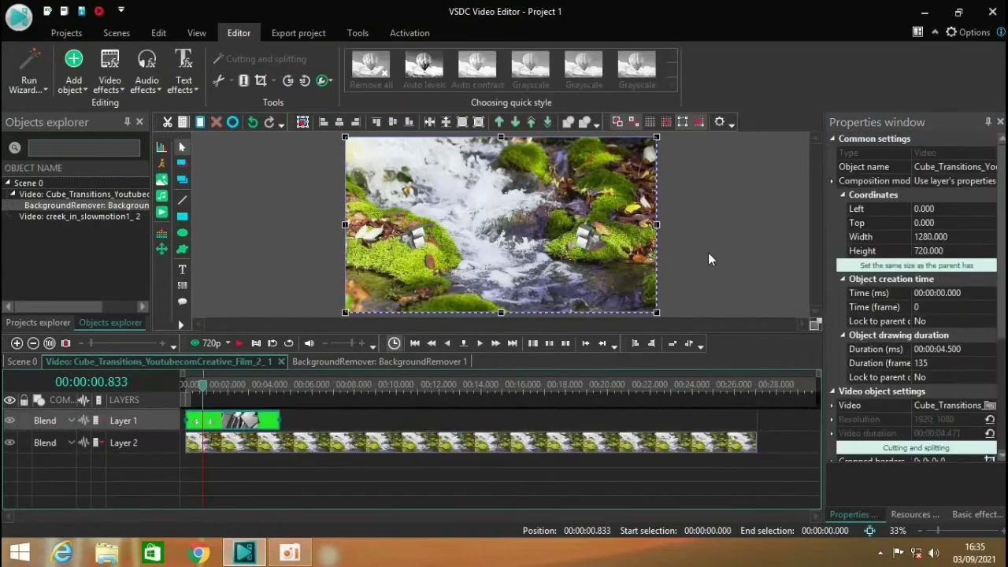
left_click(205, 387)
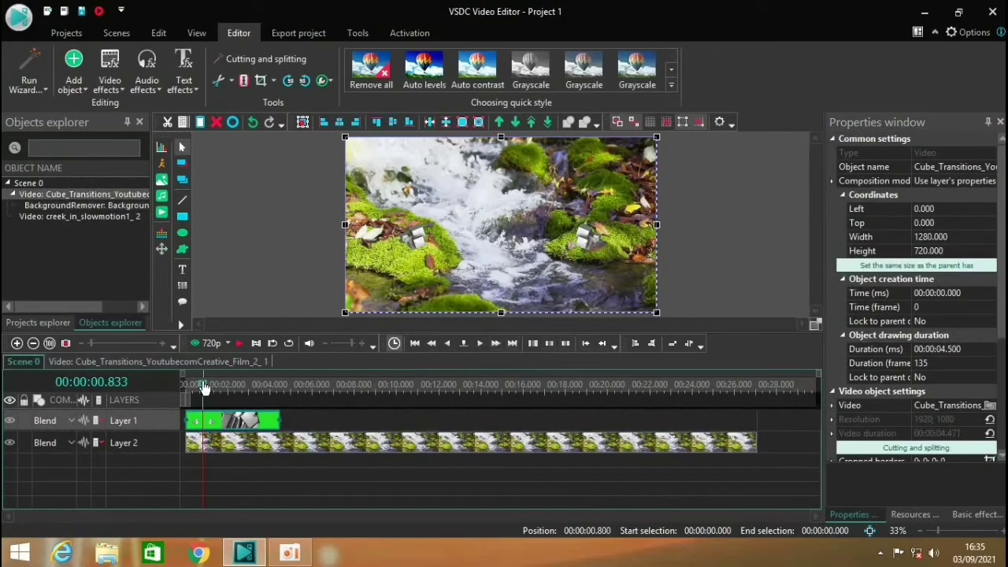
left_click_drag(206, 388, 230, 394)
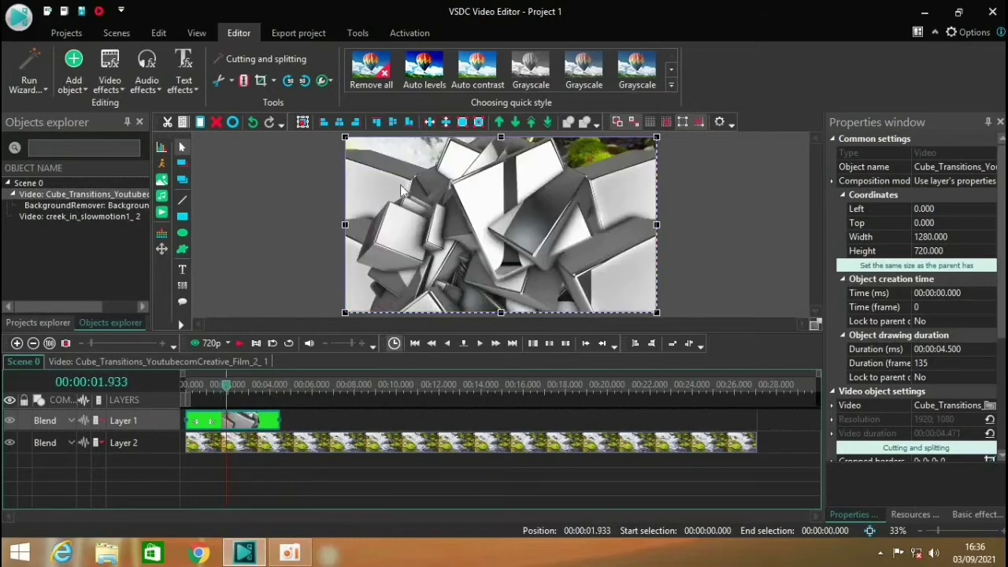
Step: Export Project 1 as an H.264/AVC video at 1280x720 pixels and 30 fps, and acknowledge the finished conversion
left_click(298, 33)
left_click(602, 69)
left_click(578, 476)
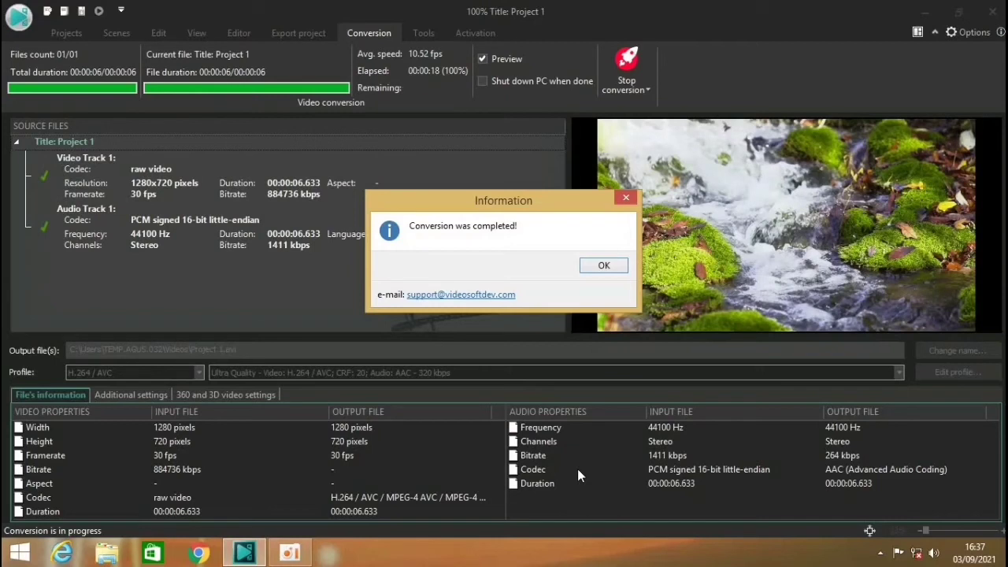
left_click(604, 266)
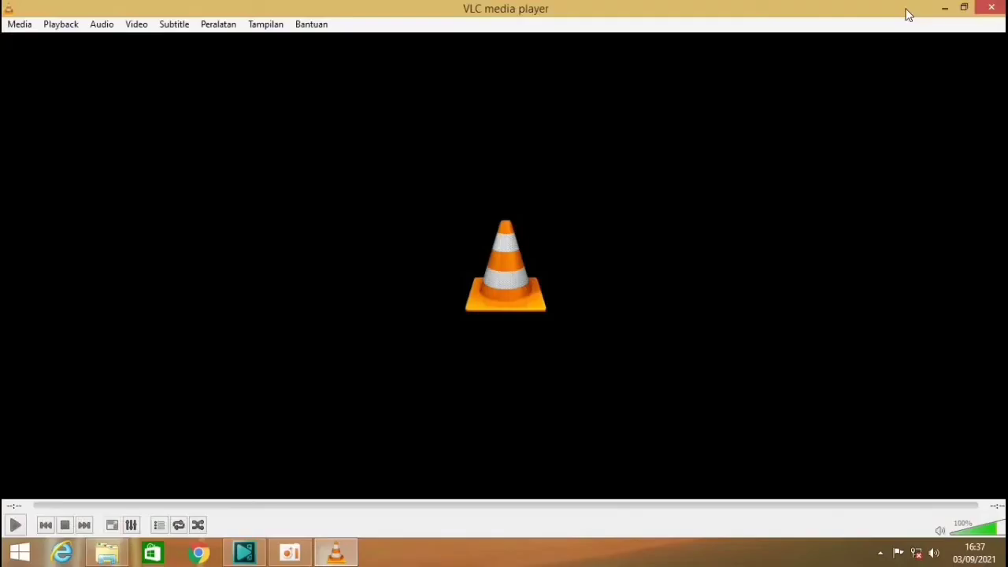
Step: Play the exported Project 1 video full screen in VLC media player
left_click(16, 525)
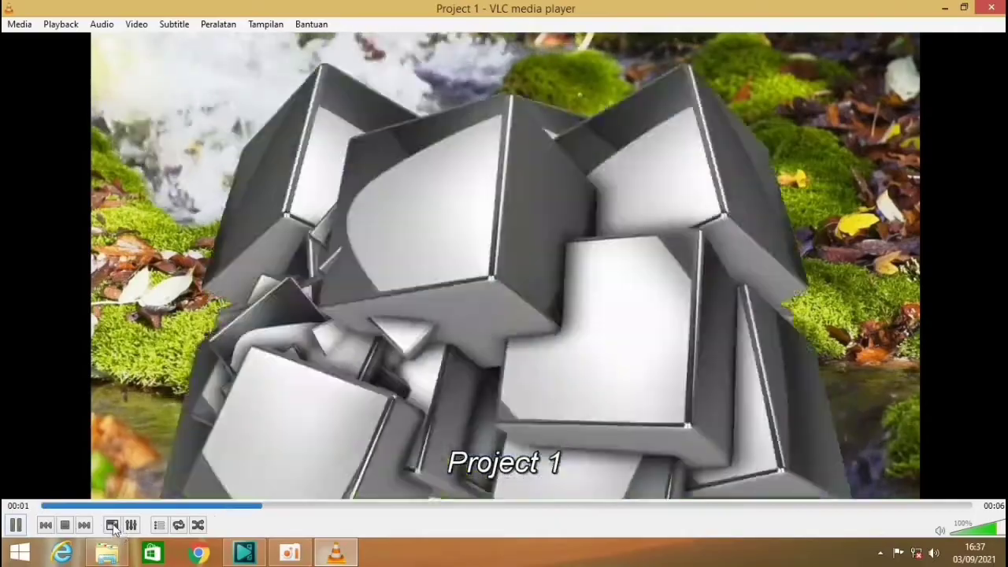
left_click(112, 525)
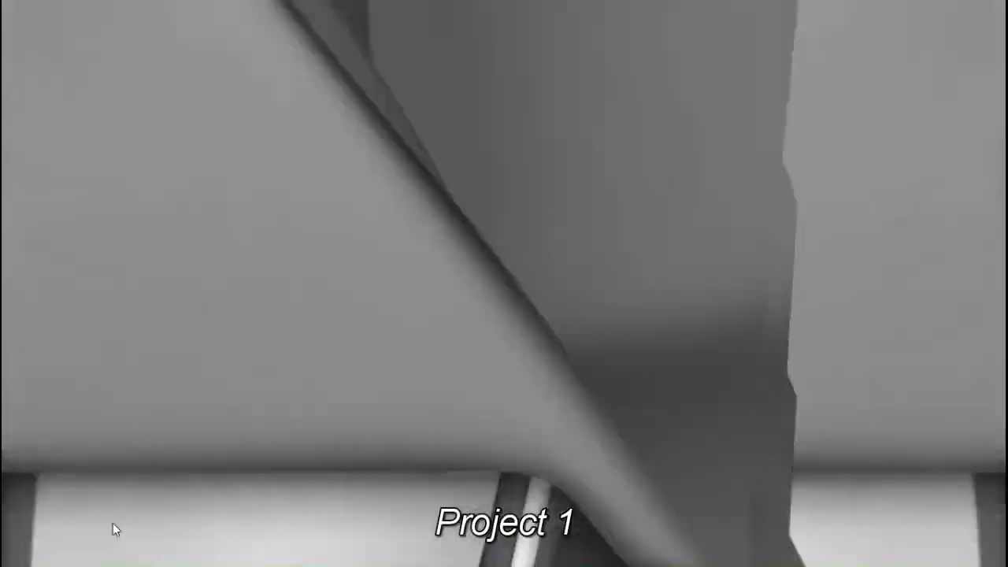